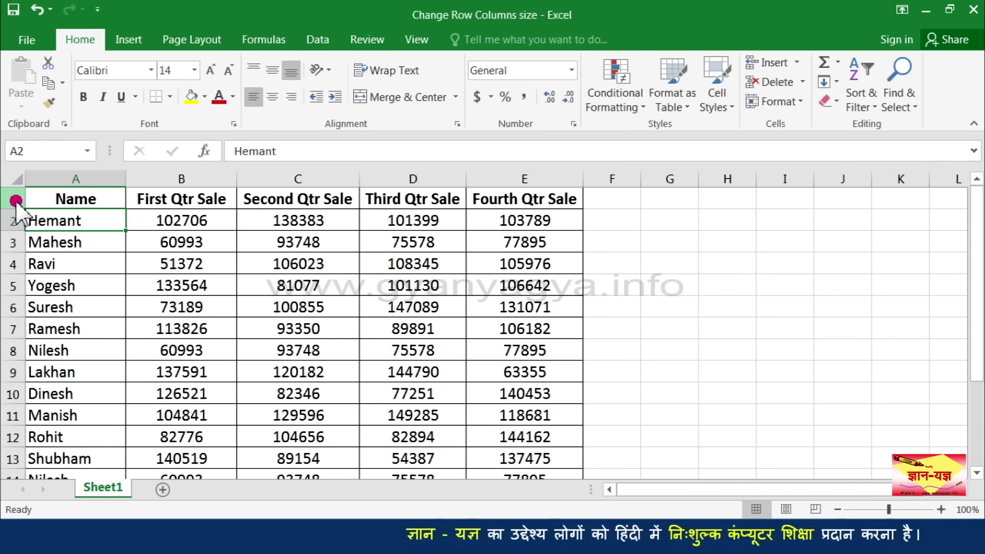
- Set header row 1 to a row height of 25 points through Format > Row Height
left_click(16, 200)
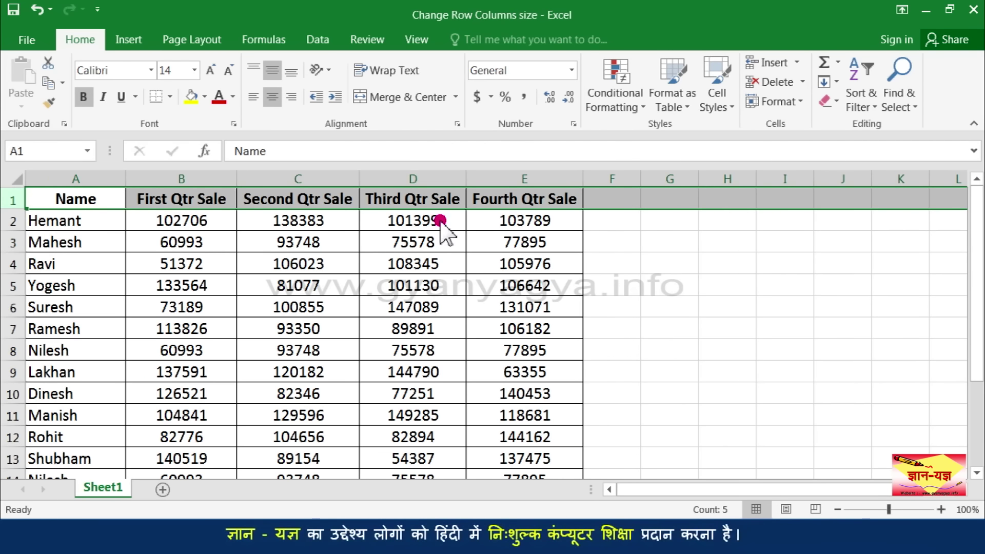
left_click(797, 102)
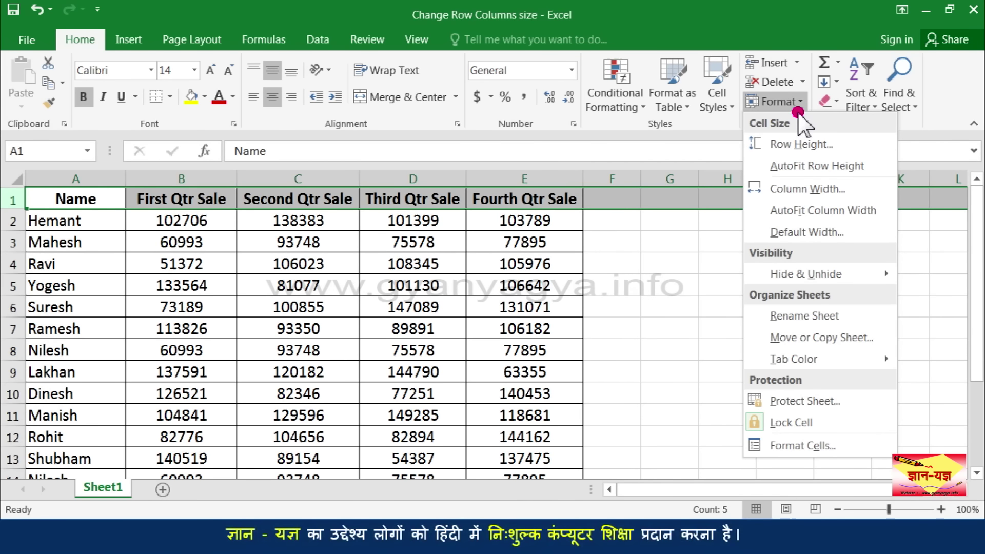
left_click(803, 148)
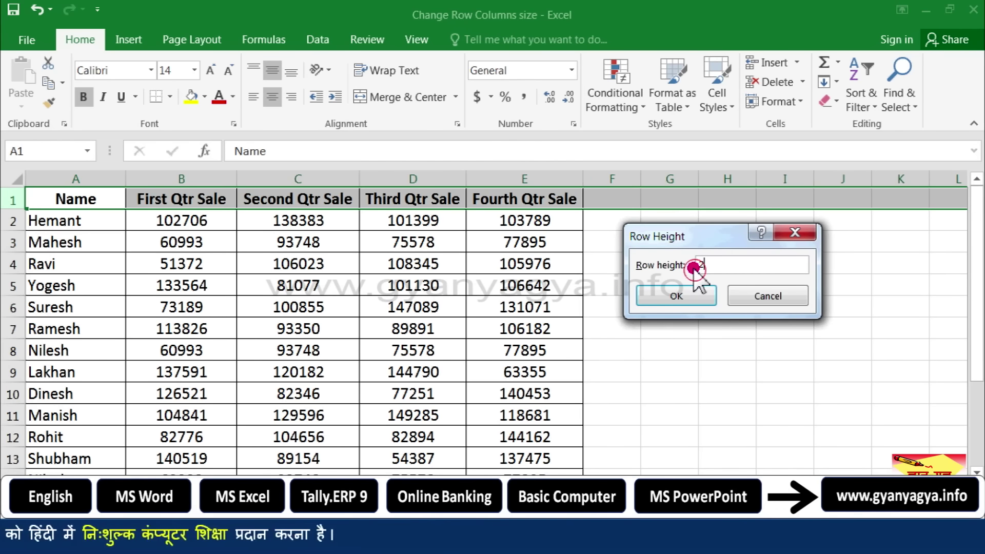
type("25")
left_click(699, 290)
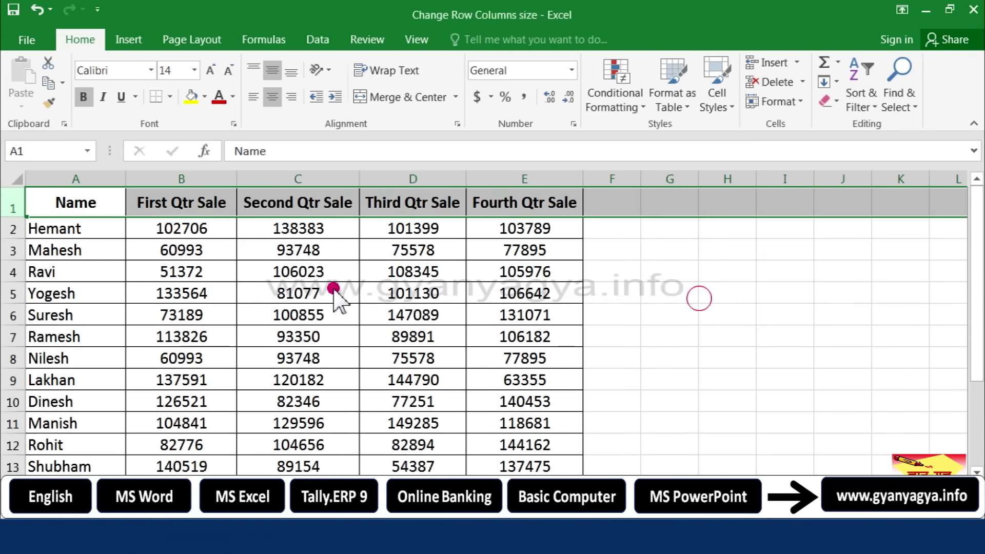
left_click(96, 255)
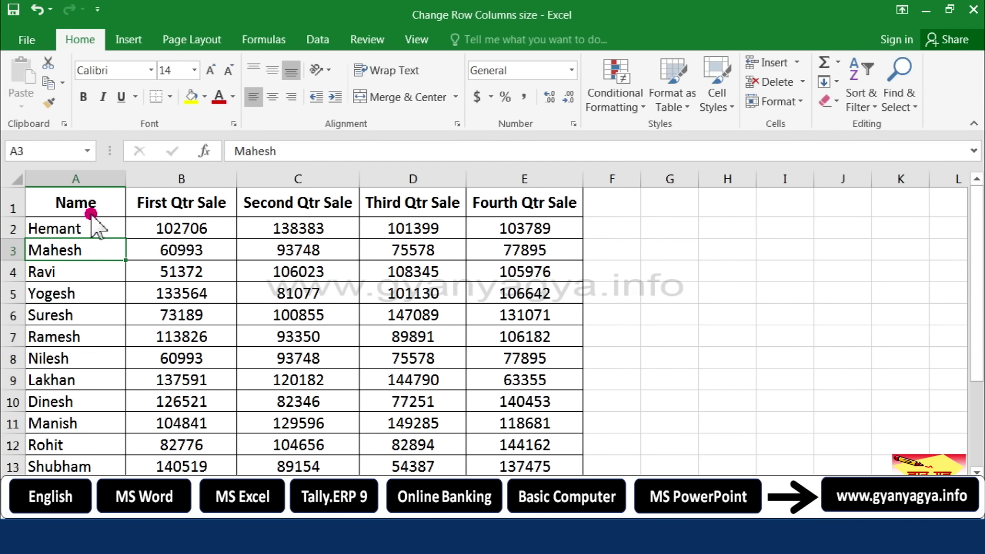
- Drag the lower border of row 7 (Ramesh) downward to make it taller
key("Up")
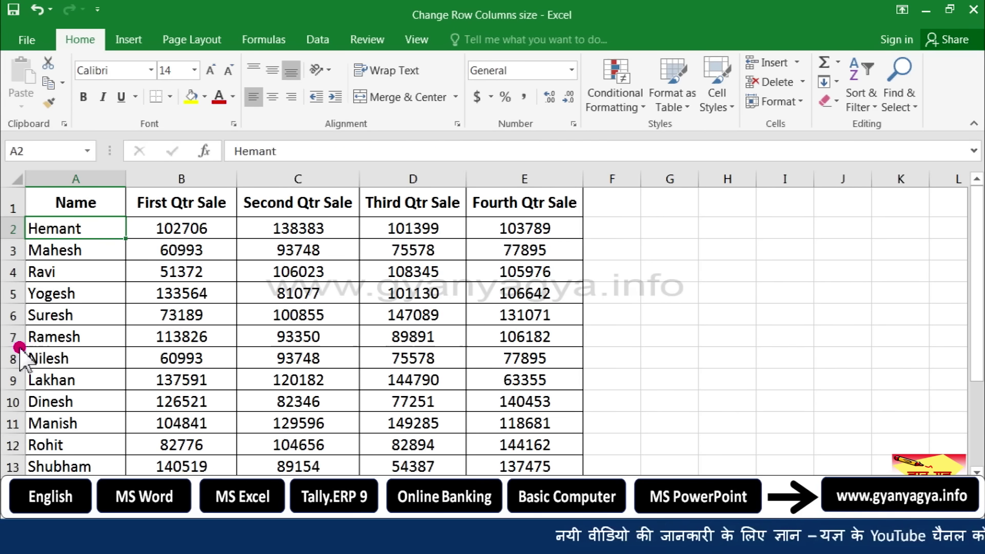
left_click_drag(19, 347, 19, 368)
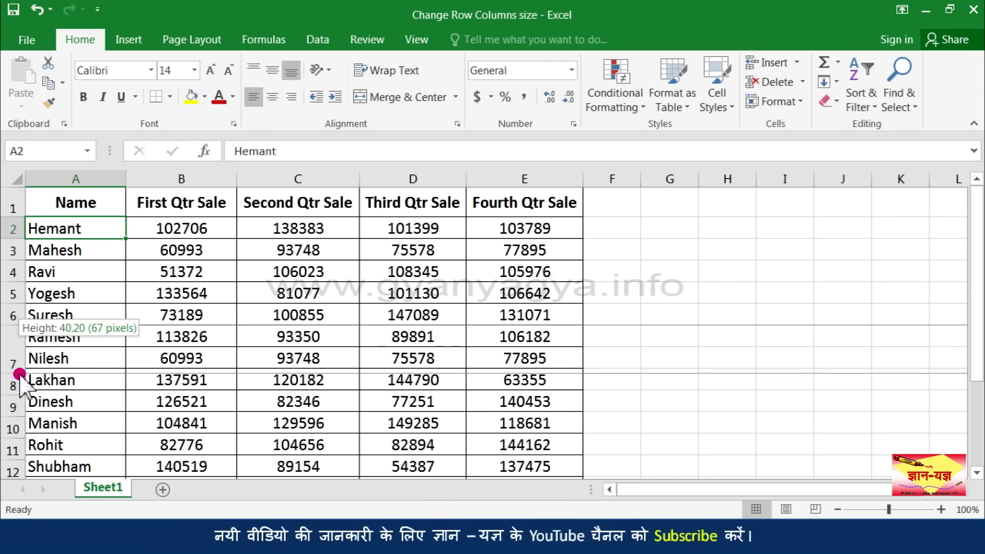
mouse_move(19, 368)
left_mouse_down()
mouse_move(18, 390)
mouse_move(12, 364)
left_mouse_up()
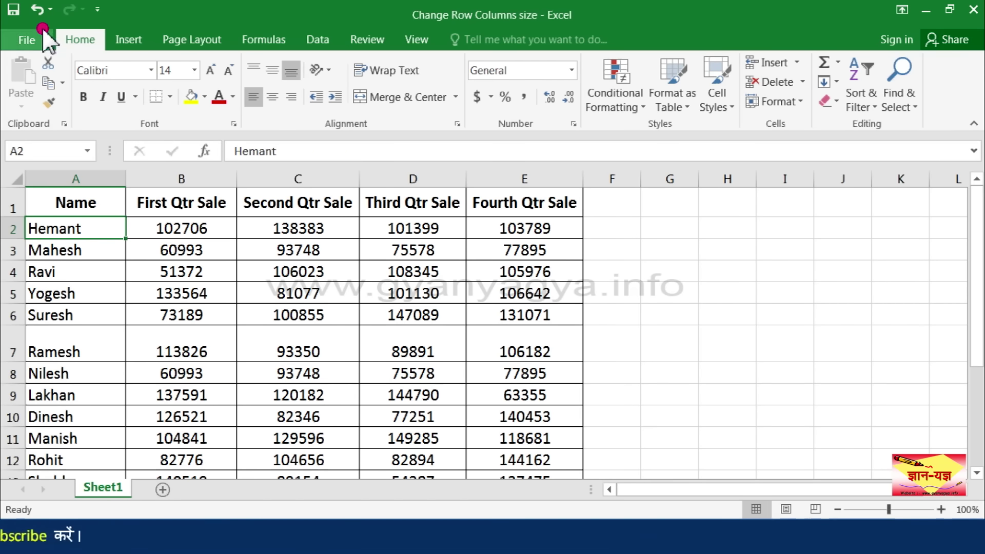
- Undo the earlier row height changes and select the entire worksheet
left_click(35, 11)
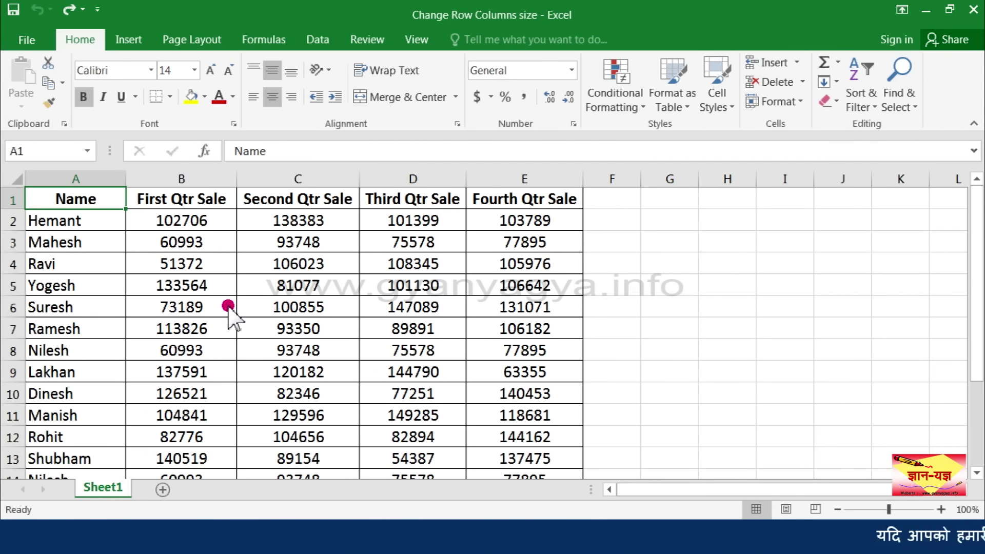
left_click(17, 179)
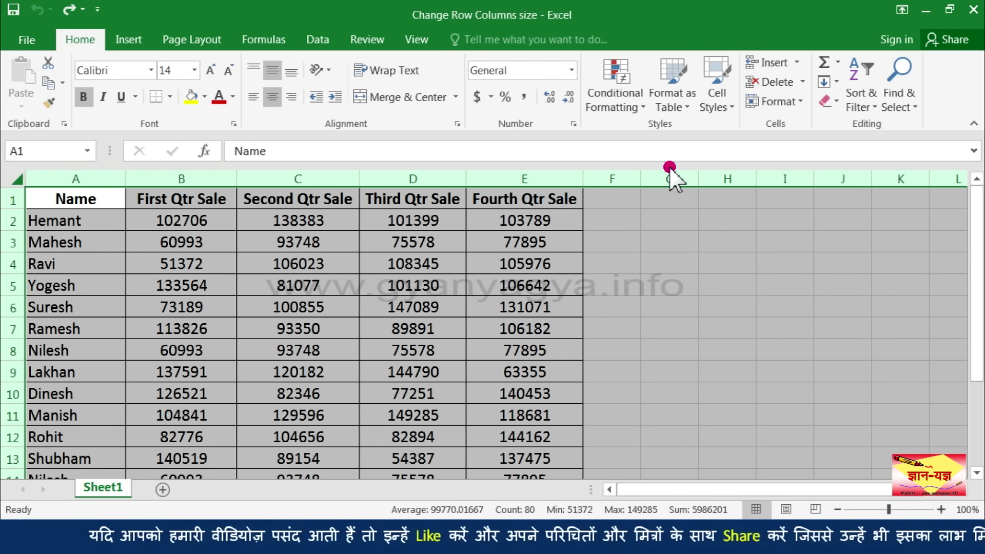
left_click(802, 102)
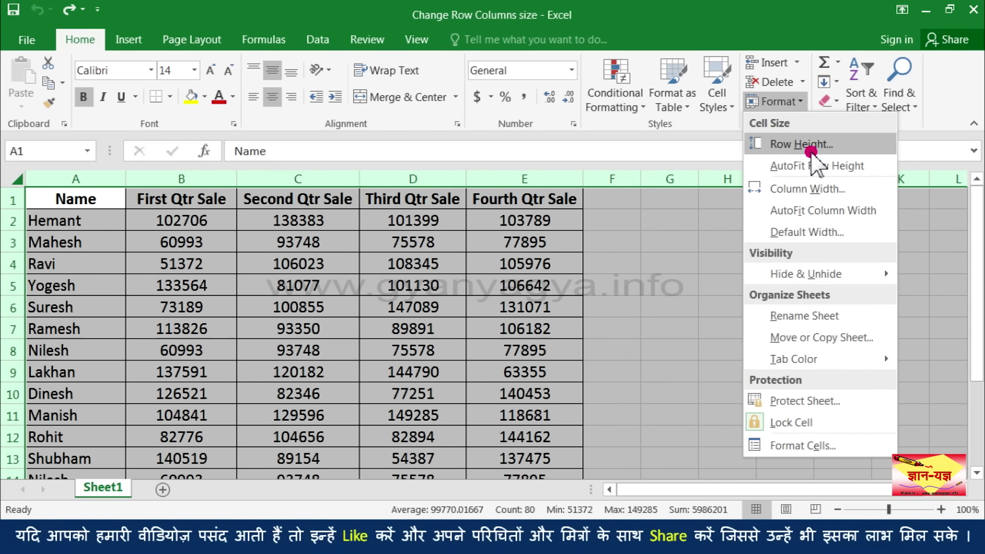
left_click(9, 276)
- Drag a row border to make every row 34.20 points tall, then undo back to standard height
left_click_drag(10, 275, 10, 294)
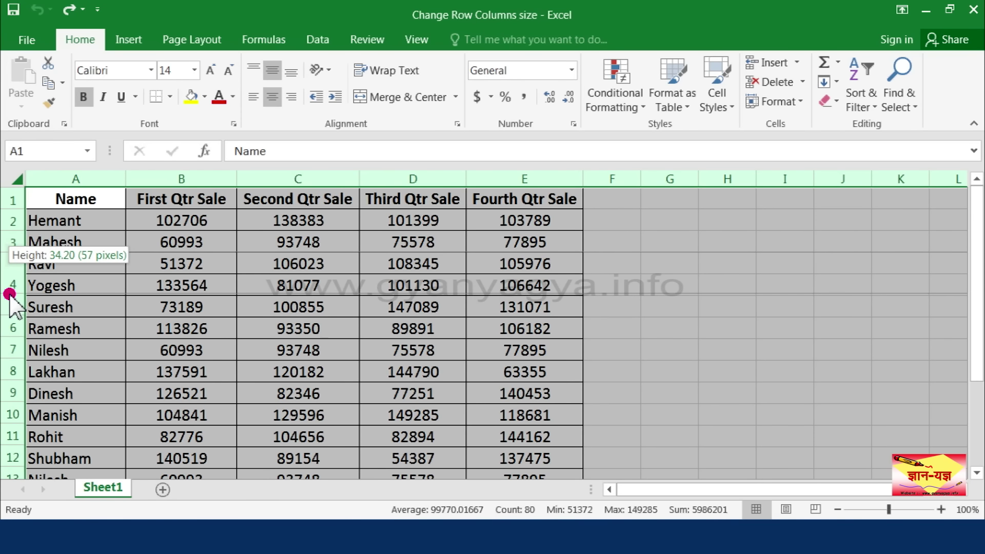
left_click_drag(10, 294, 10, 293)
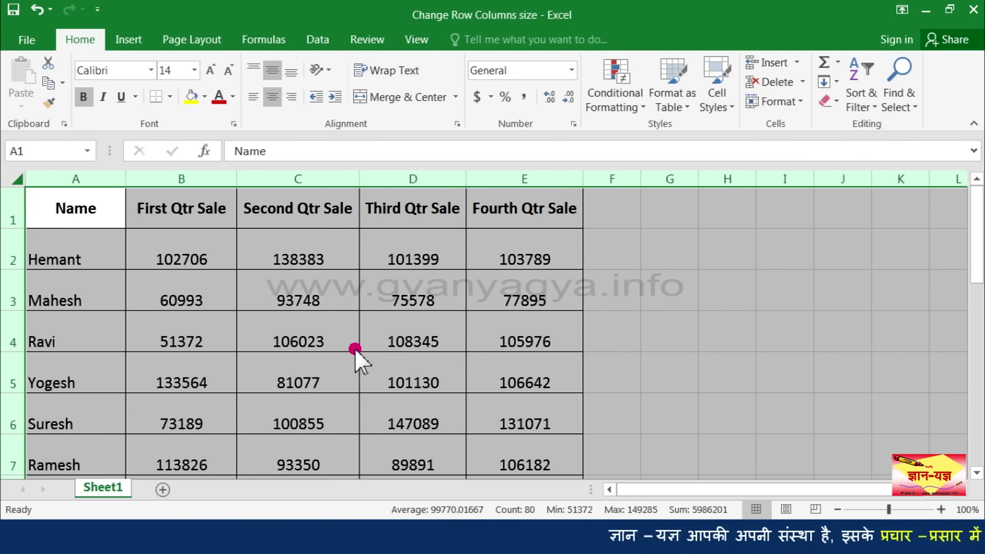
left_click(38, 10)
left_click(71, 304)
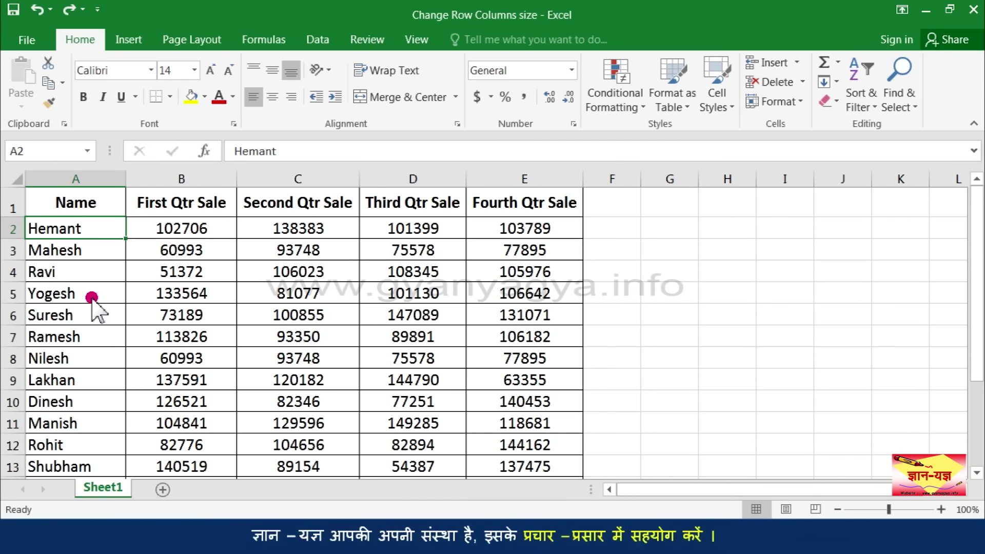
- Drag row 1's lower border down so the header row is 43.80 points tall, then select it
left_click_drag(12, 218, 13, 230)
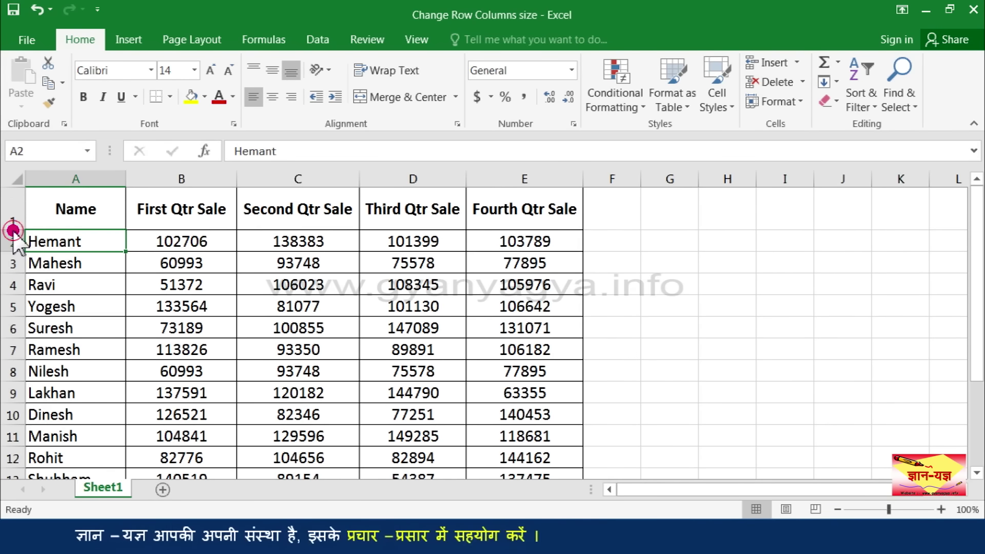
left_click_drag(13, 231, 16, 253)
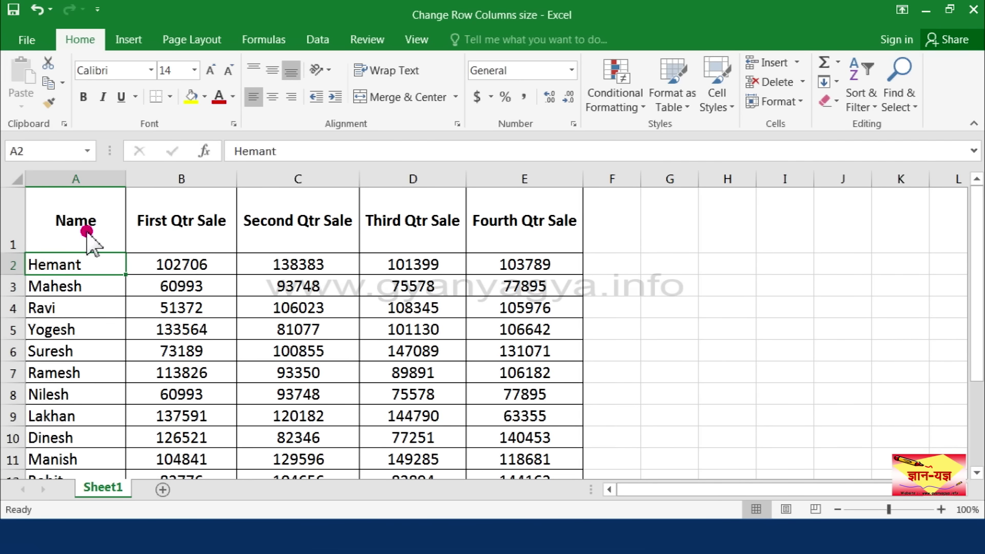
left_click(17, 221)
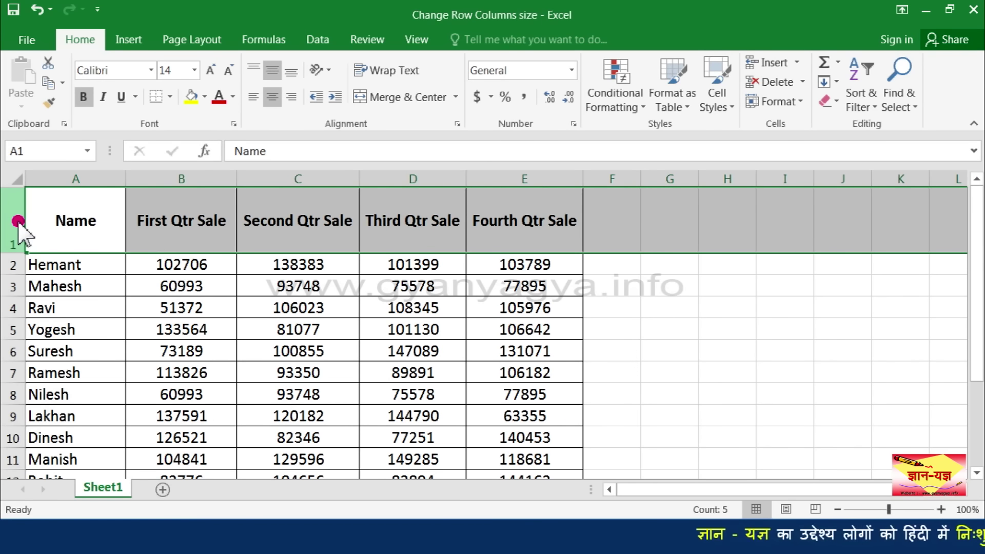
- AutoFit row 1's height from the Format menu, undo it, then double-click row 1's border to auto-fit
left_click(795, 105)
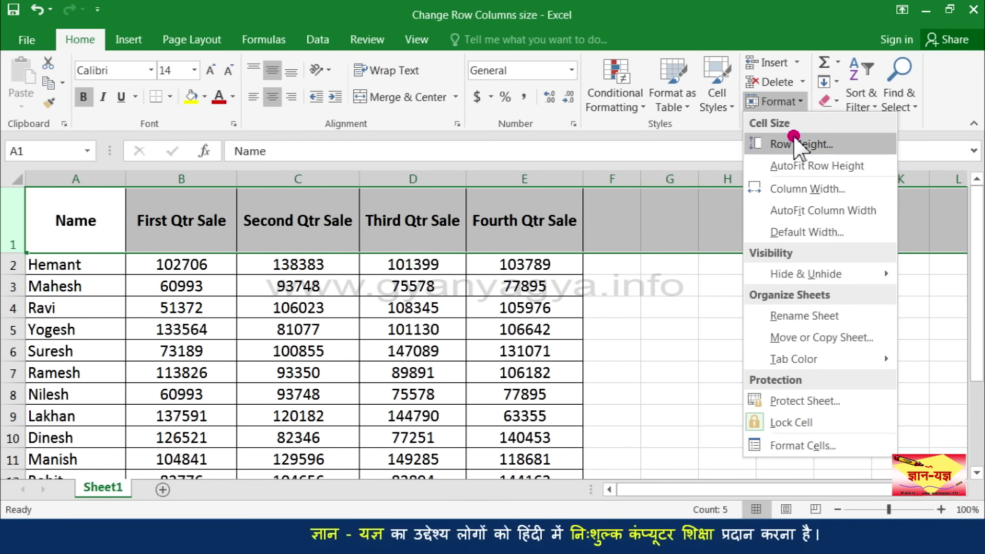
left_click(870, 167)
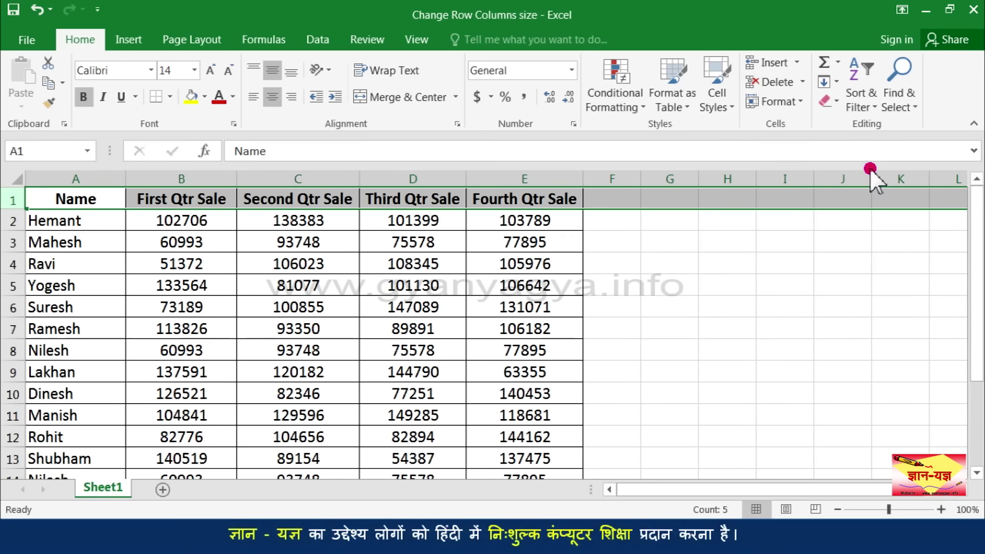
left_click(113, 221)
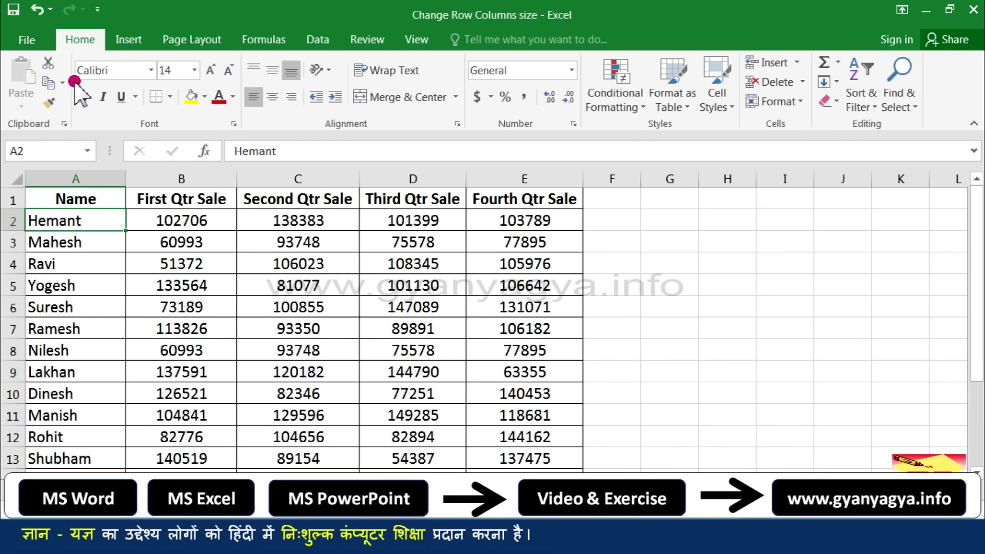
left_click(42, 13)
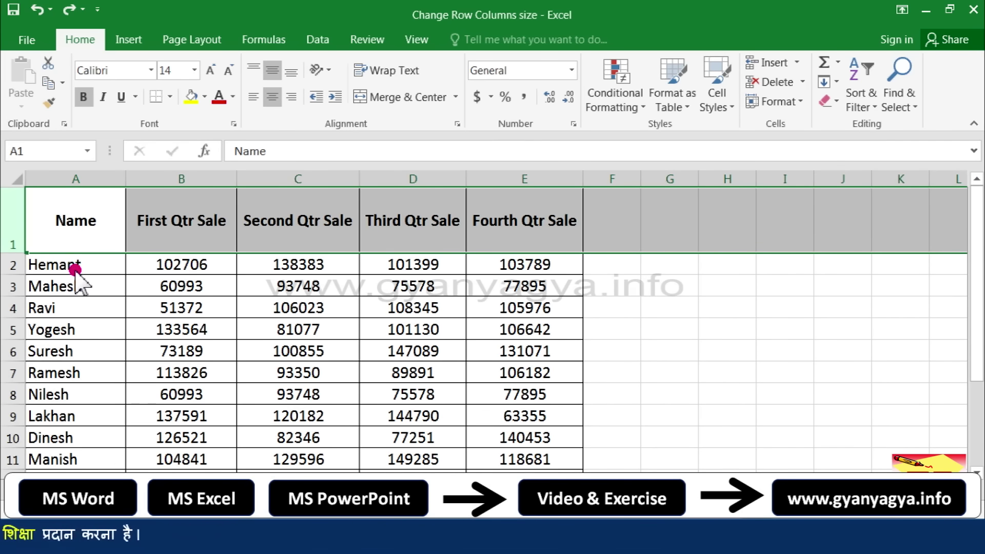
double_click(19, 251)
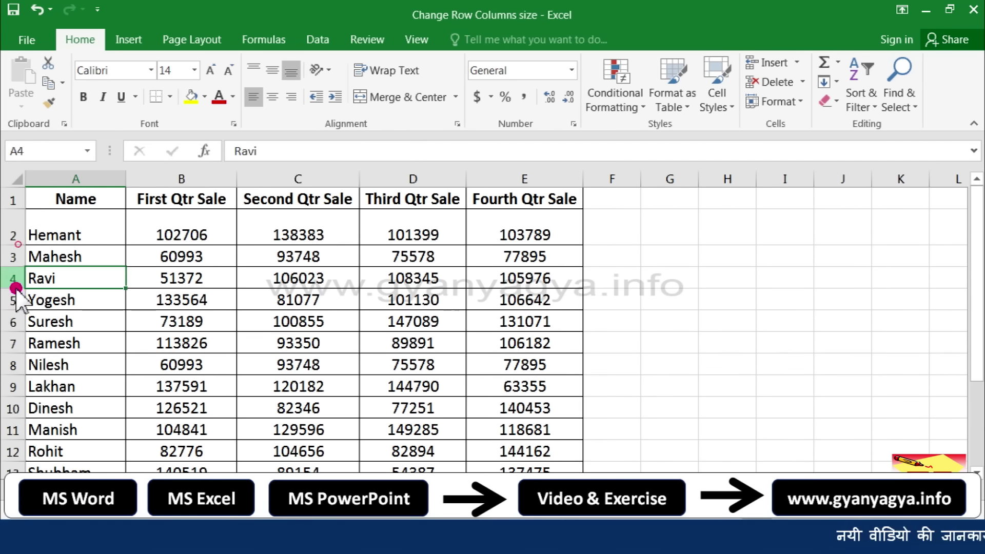
- Drag the borders of the Suresh, Nilesh, Dinesh and Yogesh rows (6, 8, 10, 5) to enlarge them
left_click_drag(18, 331, 15, 355)
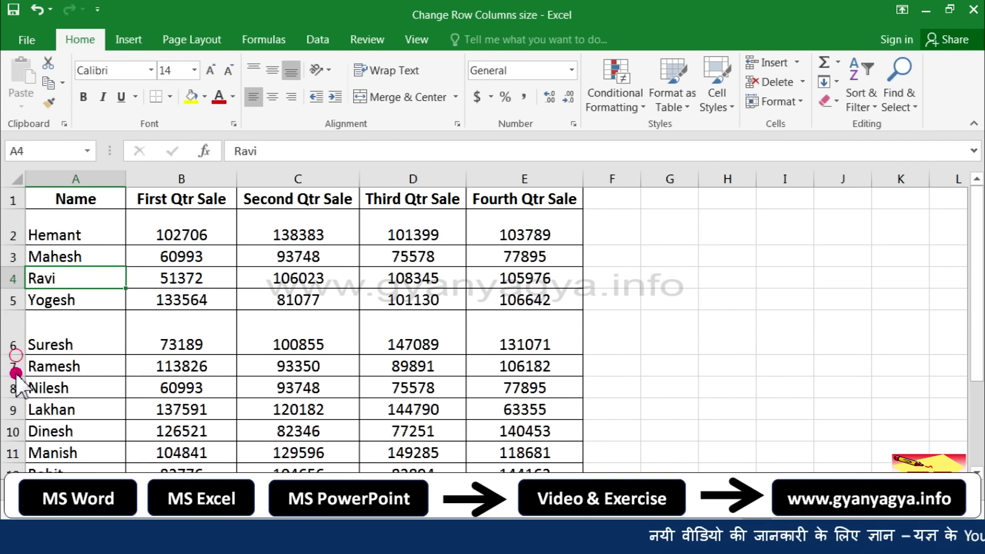
left_click_drag(19, 398, 19, 416)
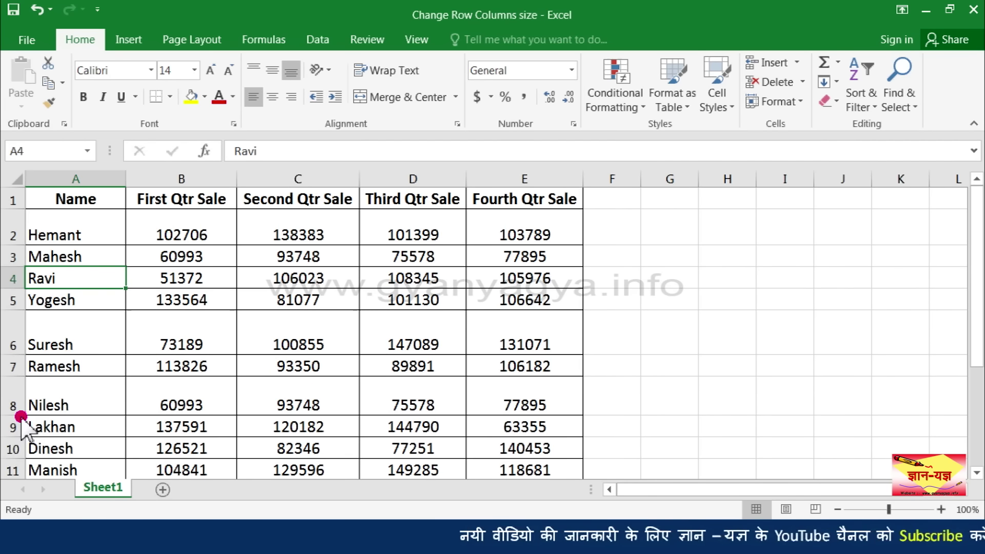
left_click_drag(17, 458, 18, 471)
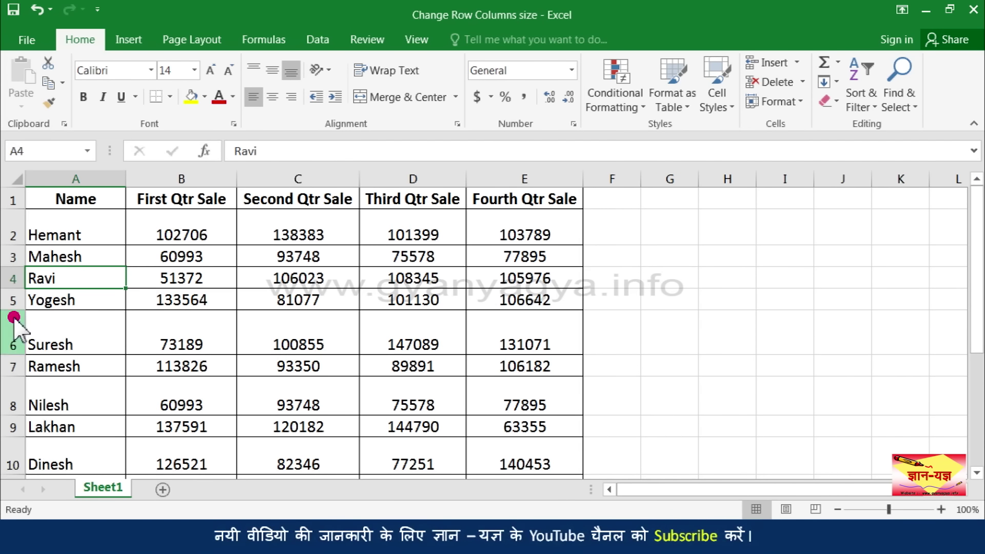
left_click_drag(14, 318, 14, 318)
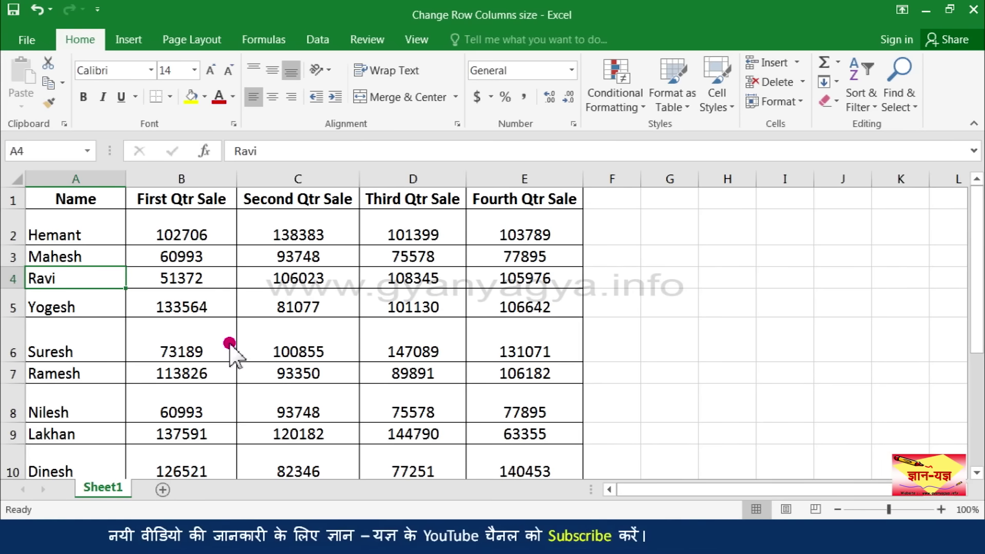
- Select the whole sheet and double-click a row boundary to auto-fit all rows to standard height
left_click(18, 179)
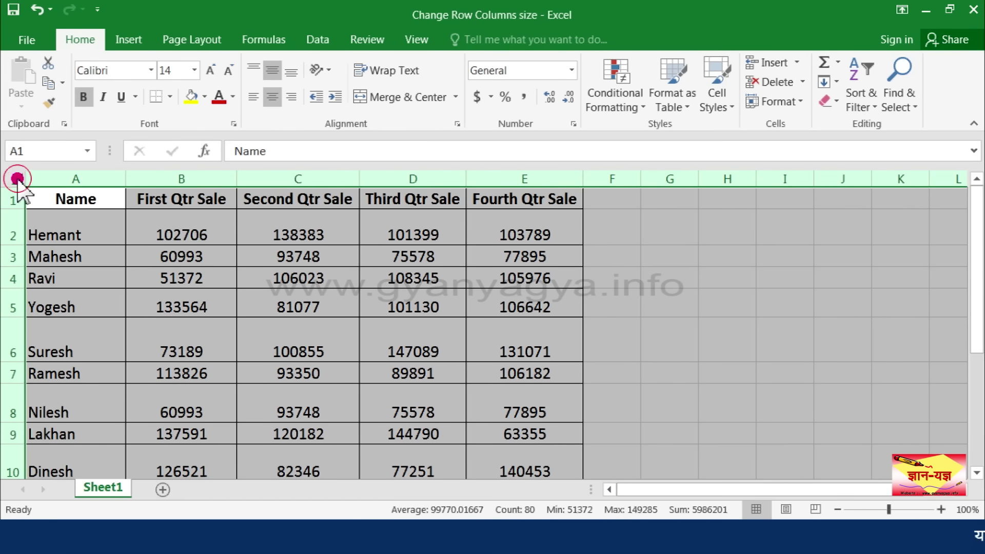
left_click(799, 106)
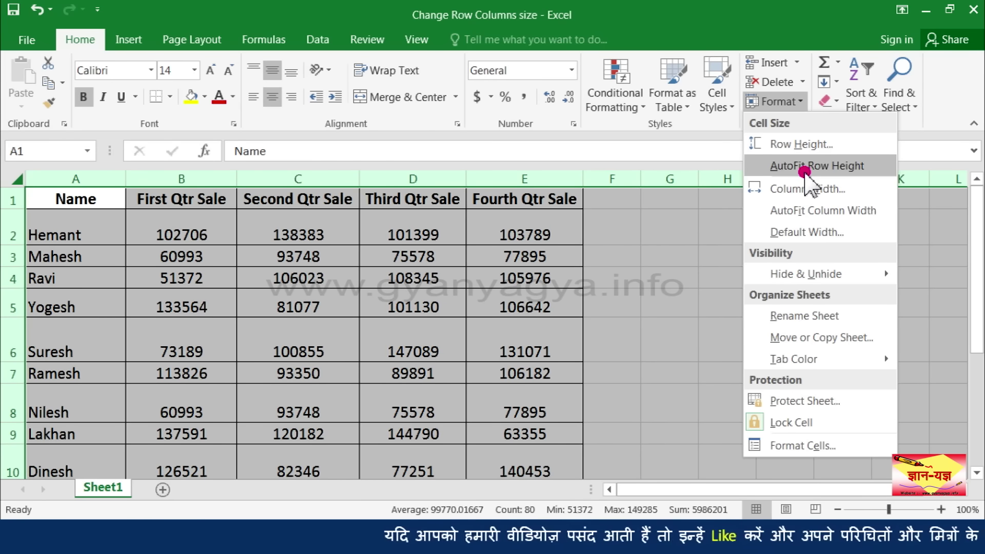
left_click(12, 246)
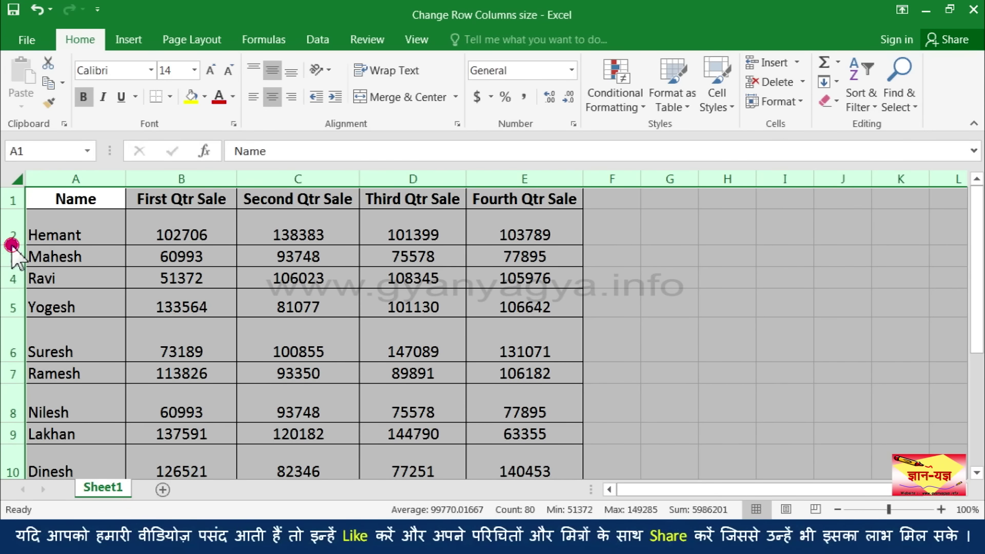
double_click(11, 245)
left_click(205, 285)
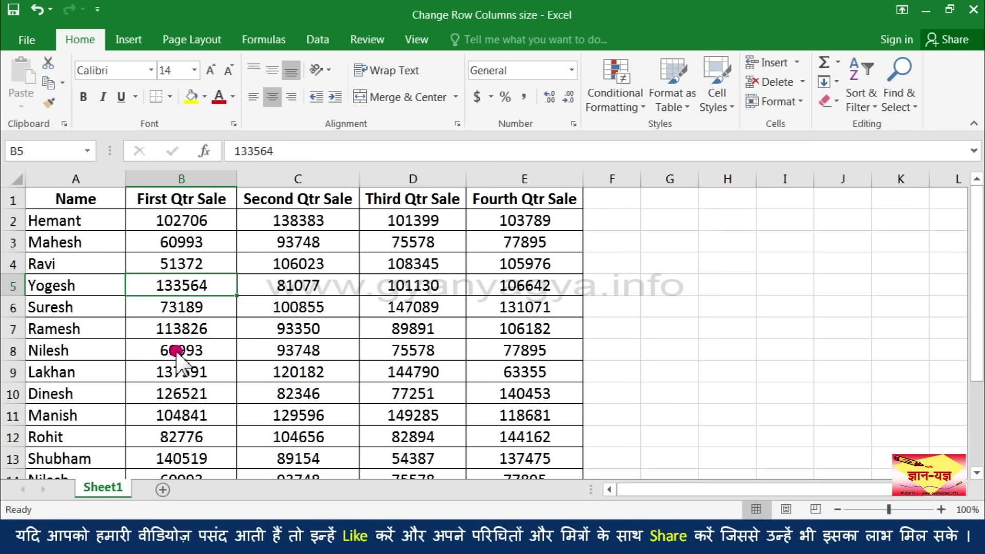
- Set the header cells A1:E1 to font size 18 and check the First Qtr Sale heading in B1
left_click_drag(92, 200, 487, 201)
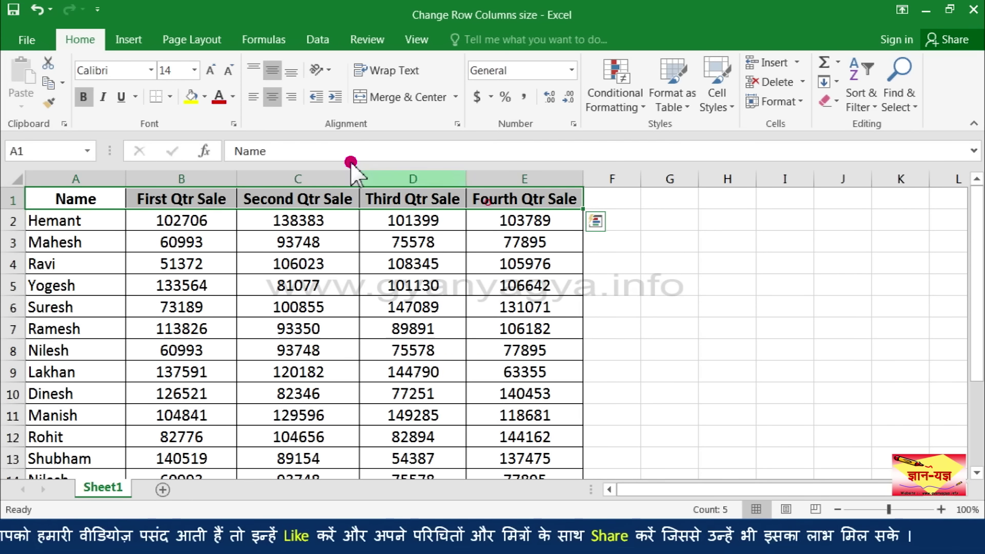
left_click(211, 71)
left_click(200, 228)
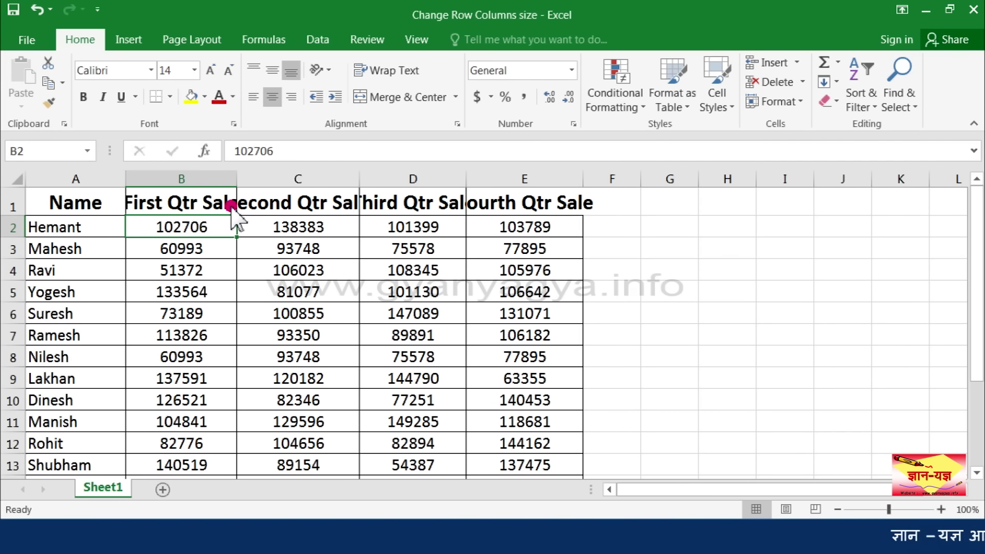
left_click(188, 201)
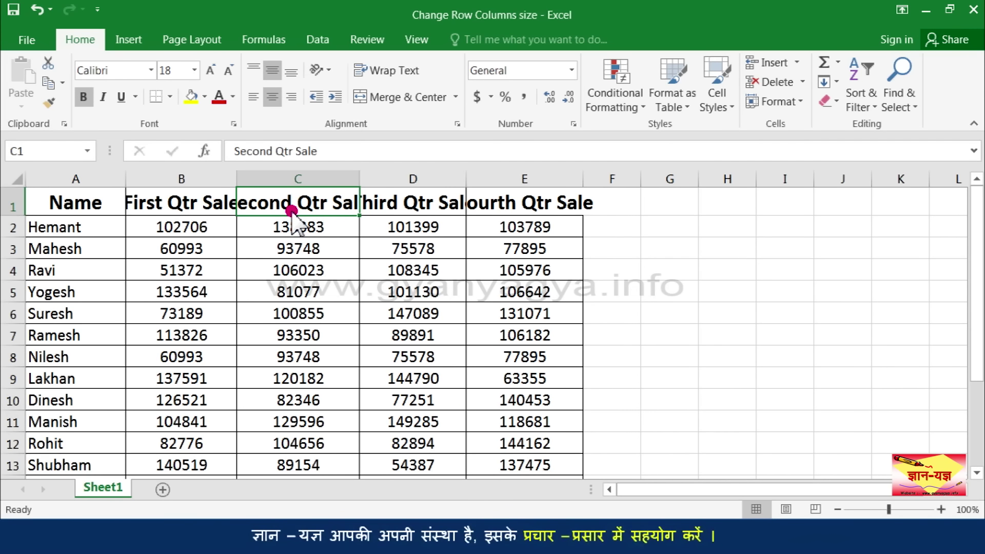
left_click(191, 205)
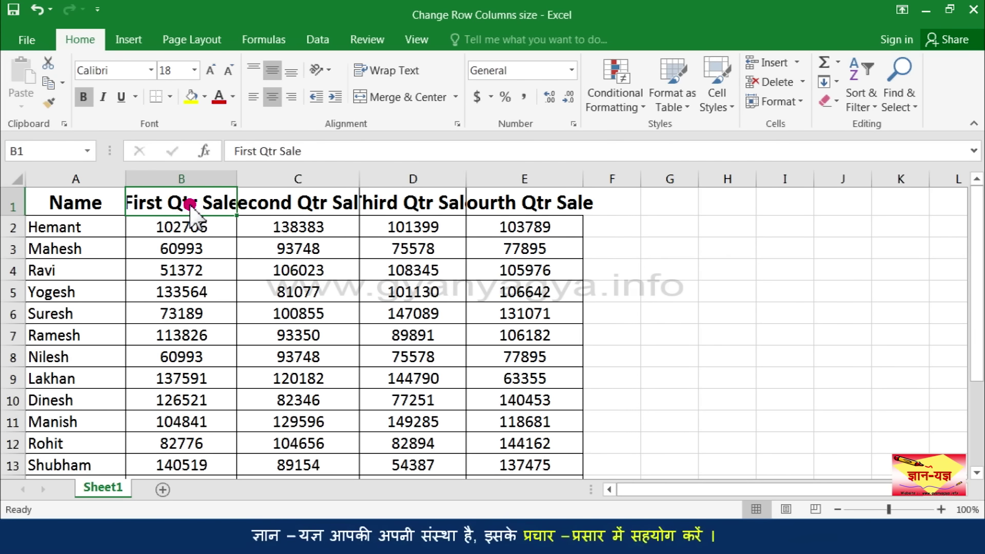
- Set column B's width to 25 through Format > Column Width
left_click(201, 178)
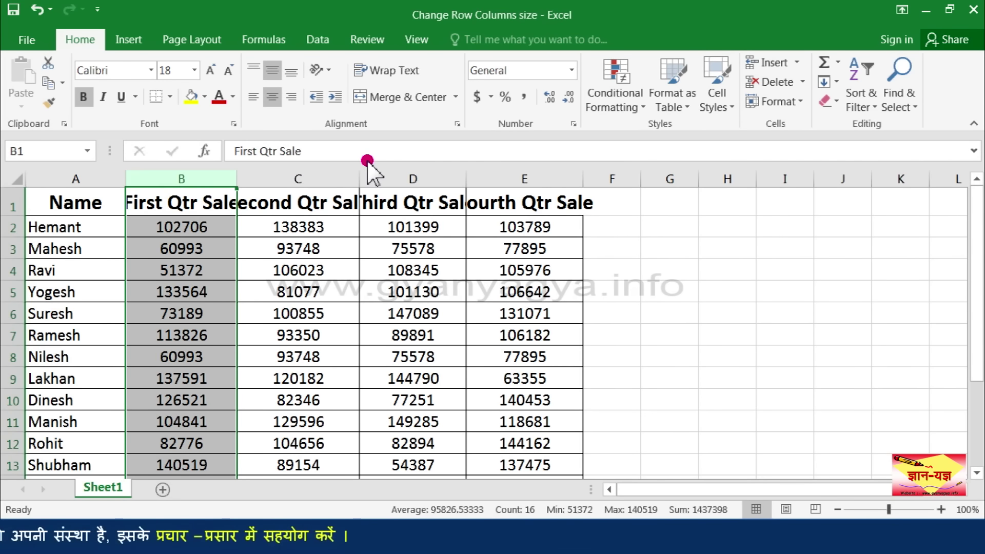
left_click(790, 104)
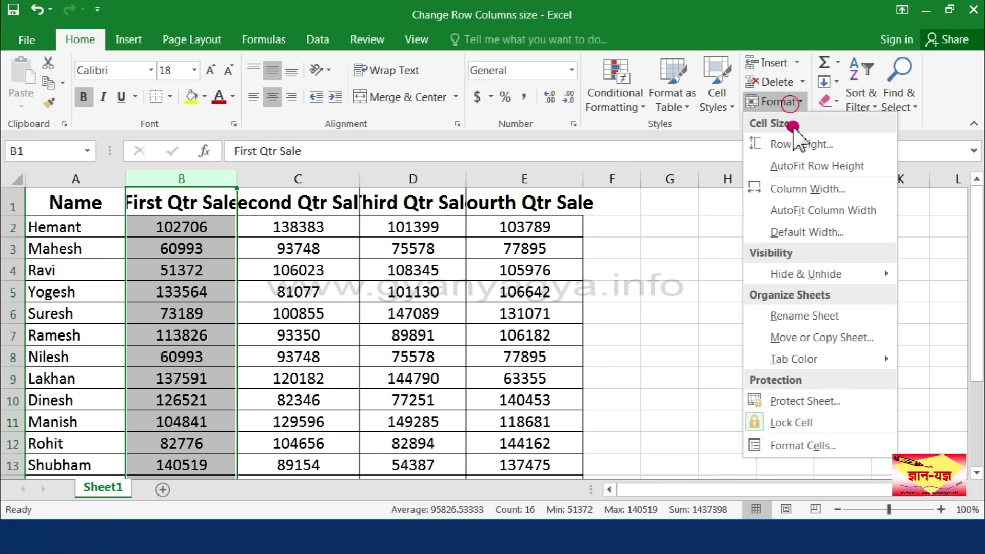
left_click(790, 190)
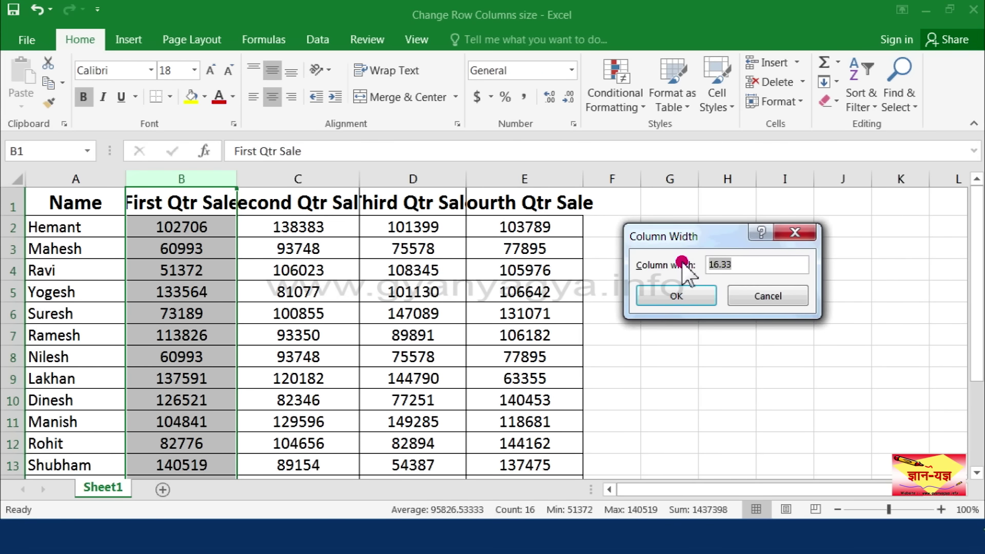
type("25")
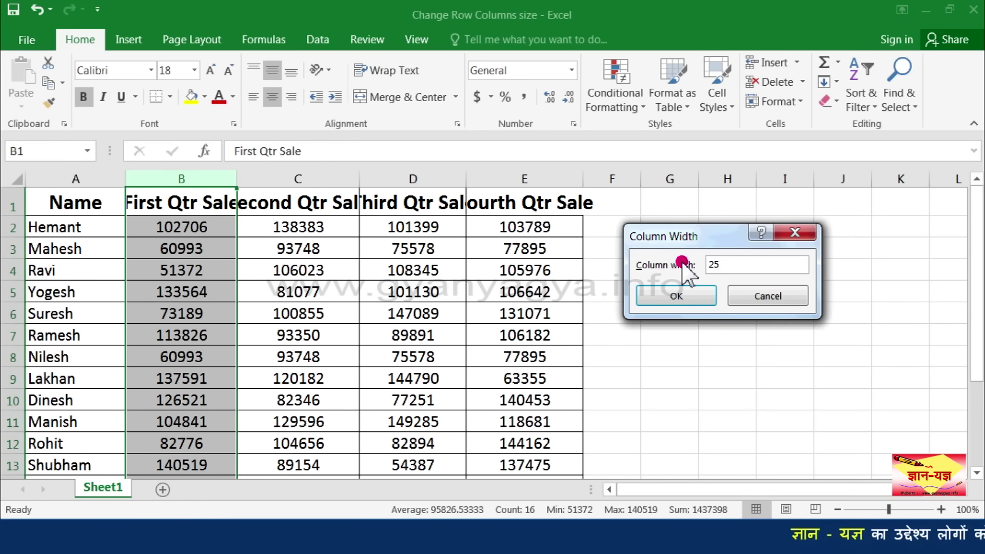
left_click(681, 295)
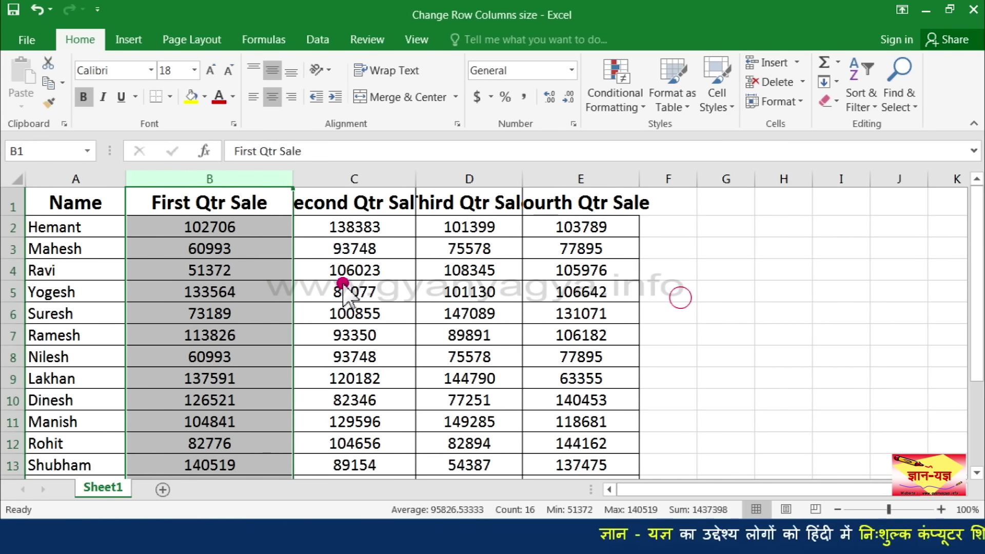
- Deselect column B and drag column C's right border to widen it to 18.44
left_click(230, 213)
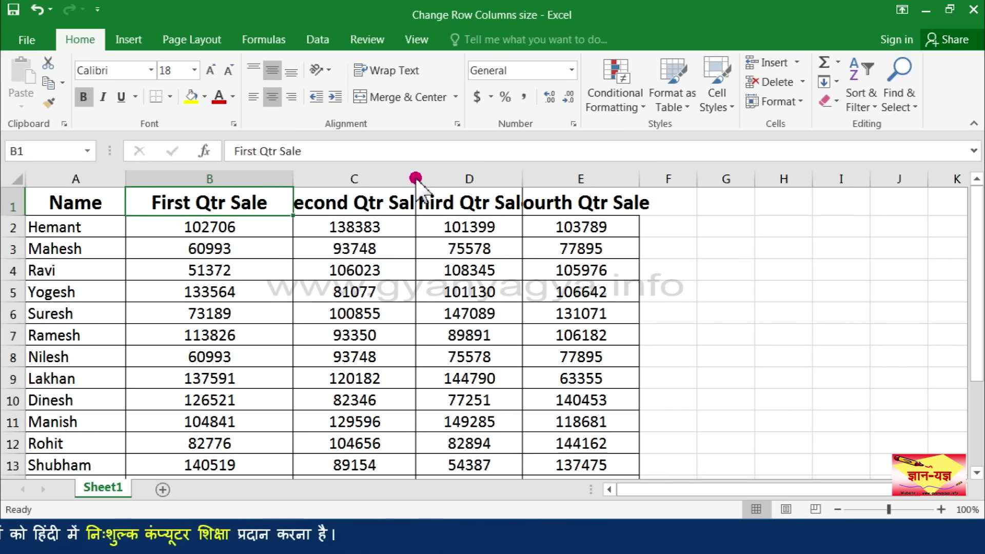
left_click_drag(416, 178, 465, 176)
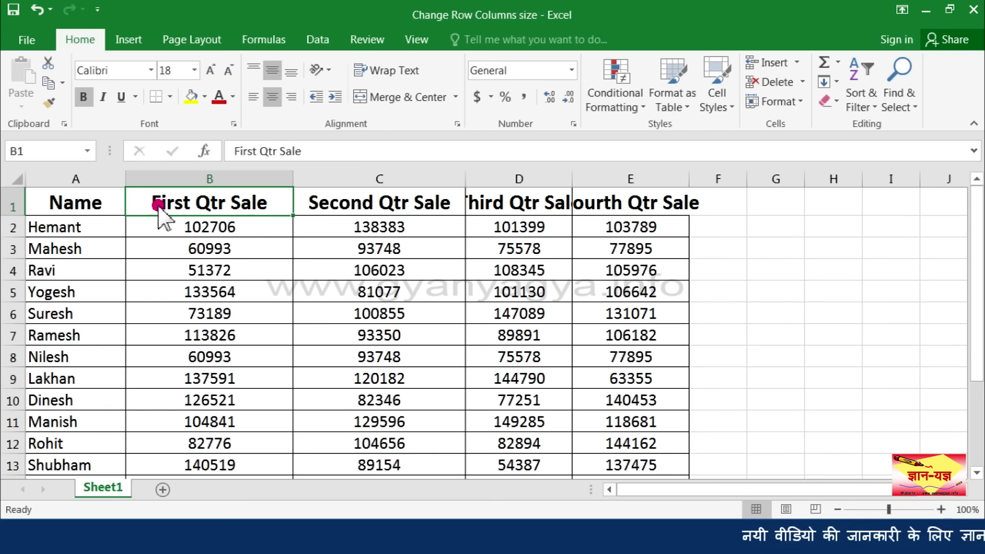
- Select the whole sheet and set every column's width to 25 via Format > Column Width
left_click(16, 180)
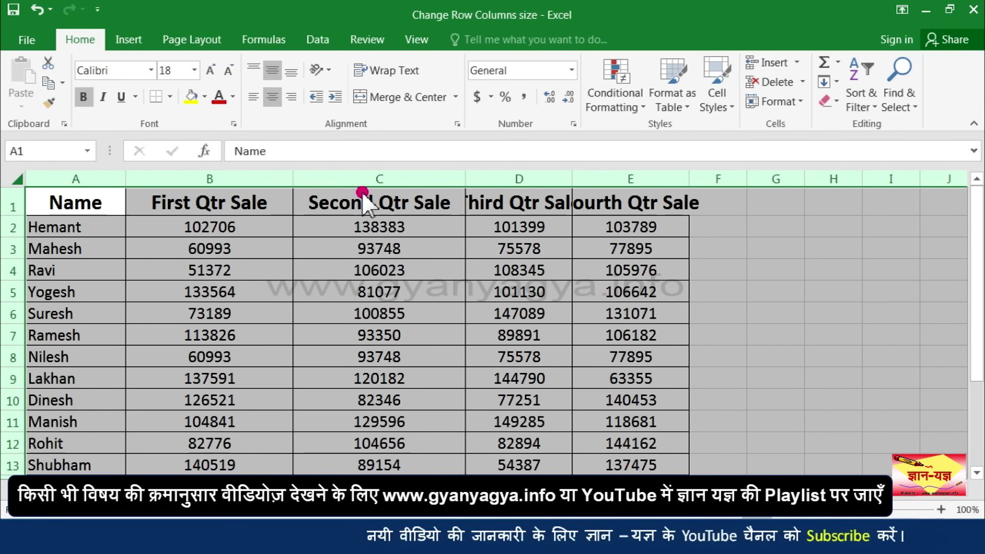
left_click(795, 103)
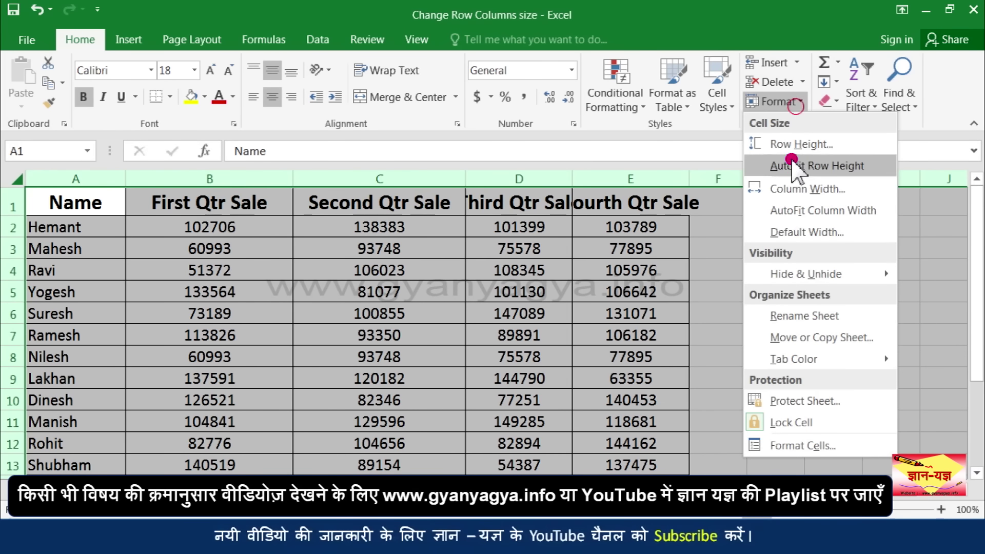
left_click(793, 189)
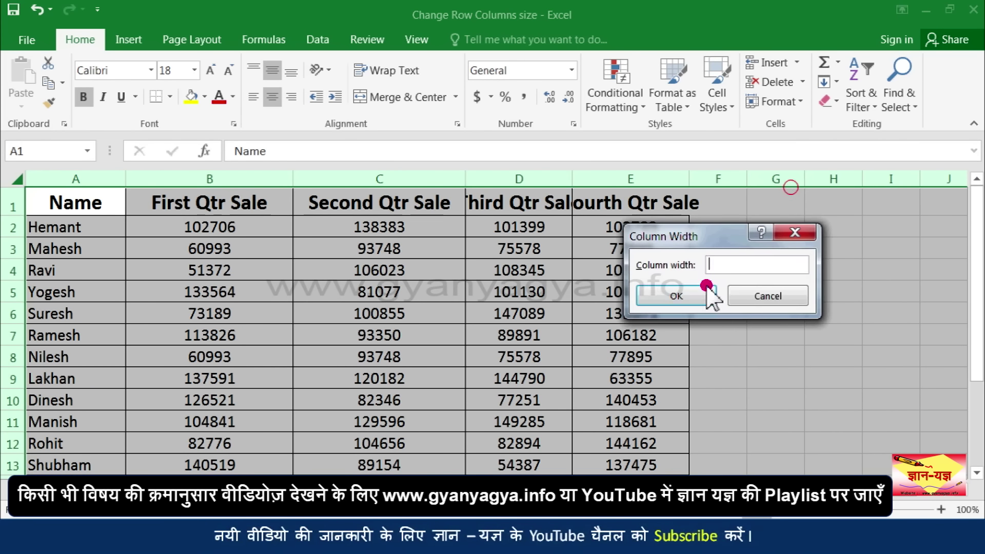
left_click(718, 267)
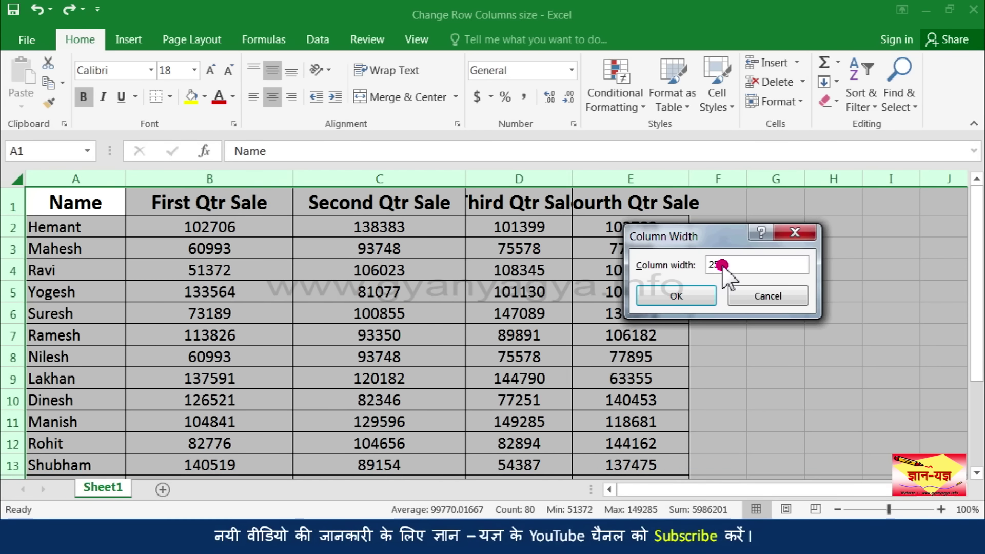
type("25")
left_click(693, 293)
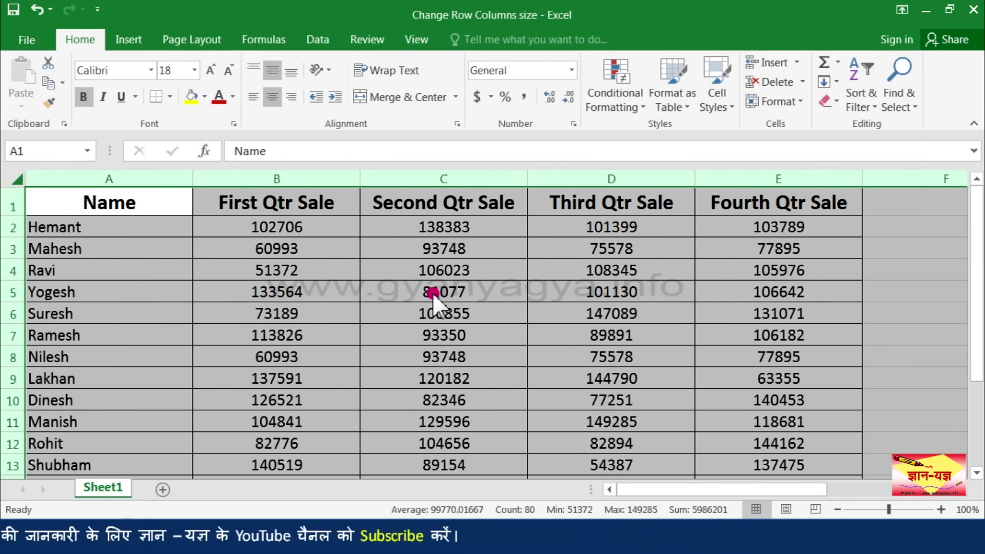
left_click(381, 313)
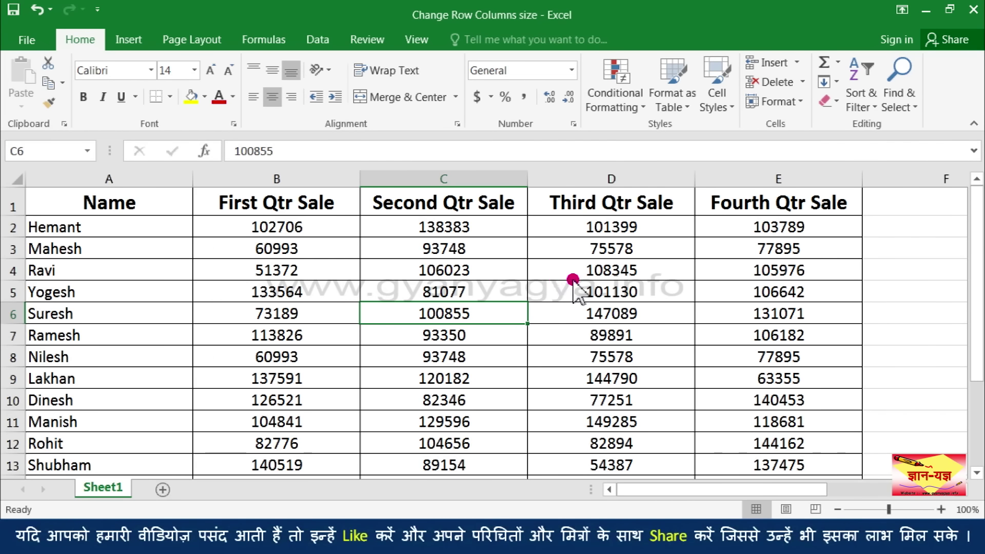
- Select the entire sheet and open the Format dropdown in the Home tab's Cells group
left_click(17, 178)
left_click(774, 101)
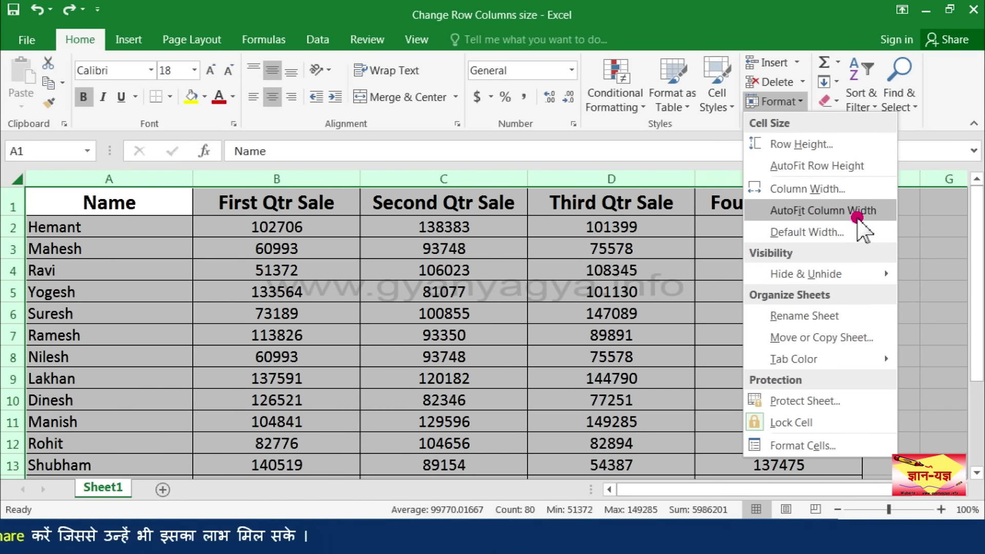
- AutoFit all columns to their contents via a header boundary double-click, then undo once
left_click(361, 180)
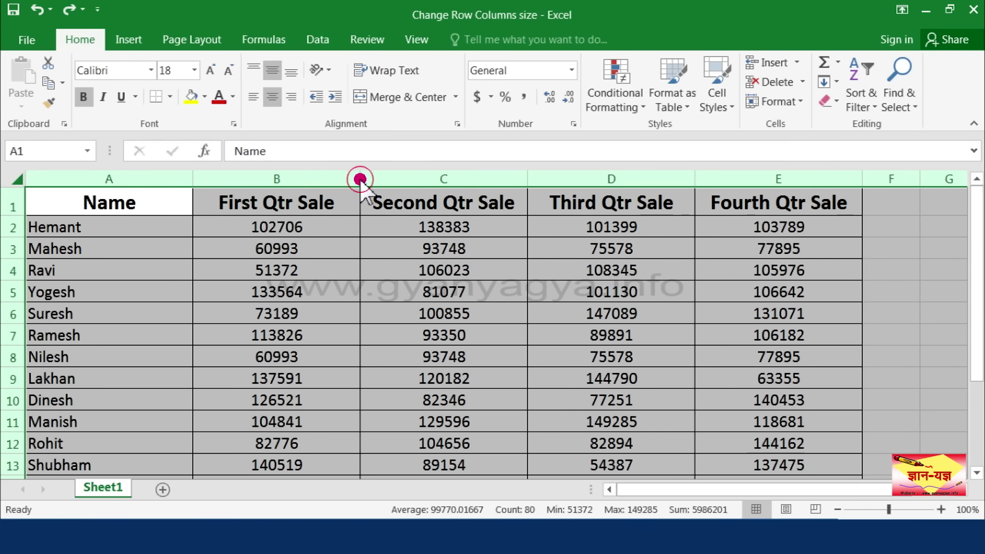
double_click(360, 180)
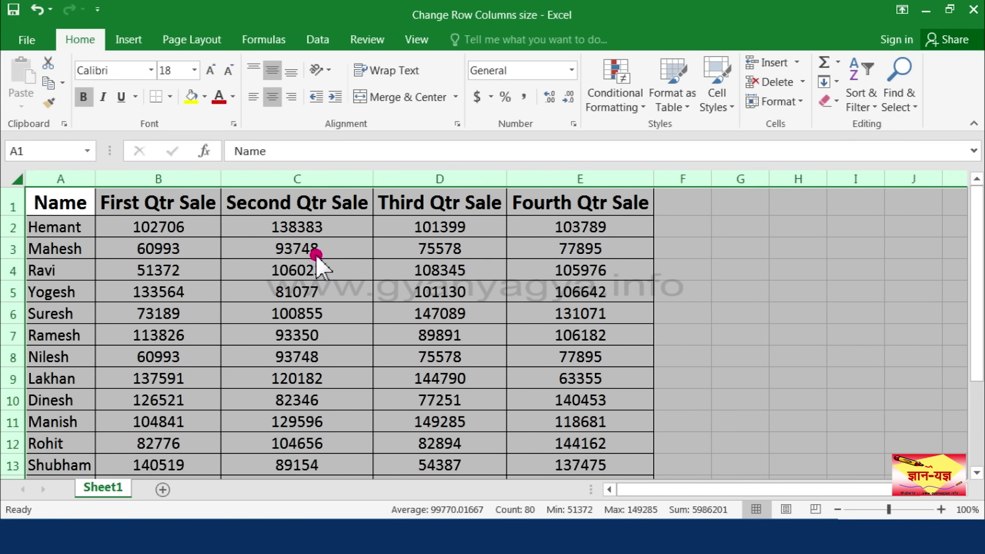
left_click(314, 249)
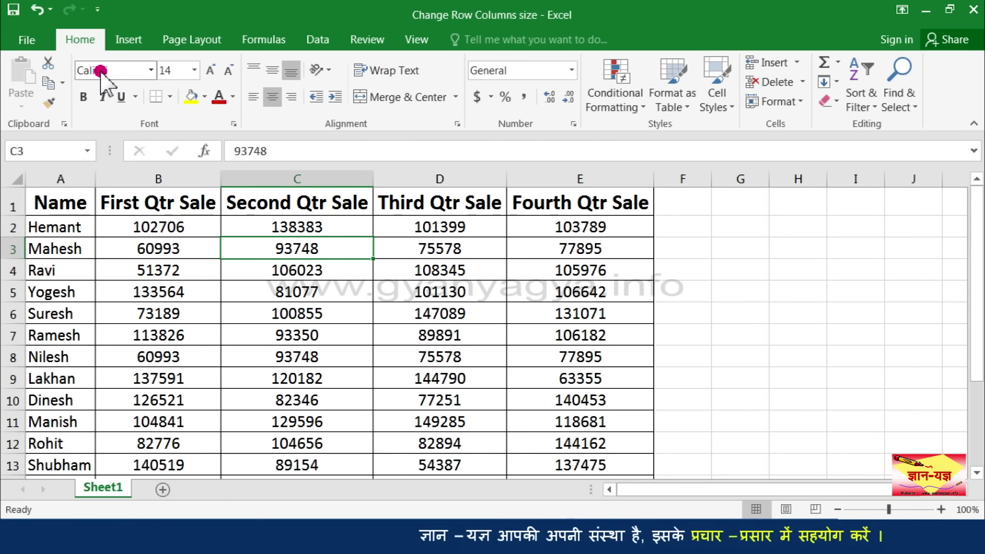
left_click(38, 10)
- Undo again so columns A–E return to width 25, then deselect the sheet
left_click(38, 9)
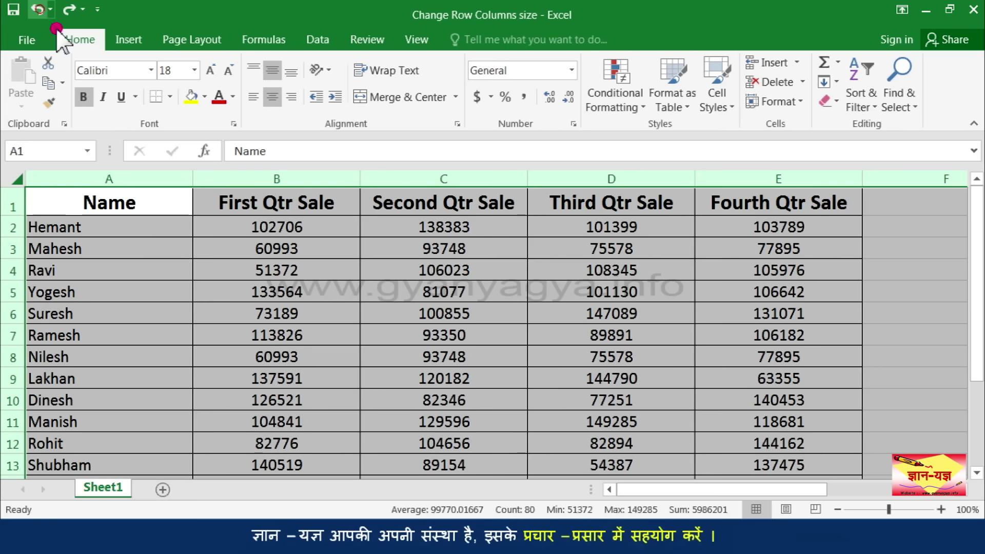
left_click(261, 231)
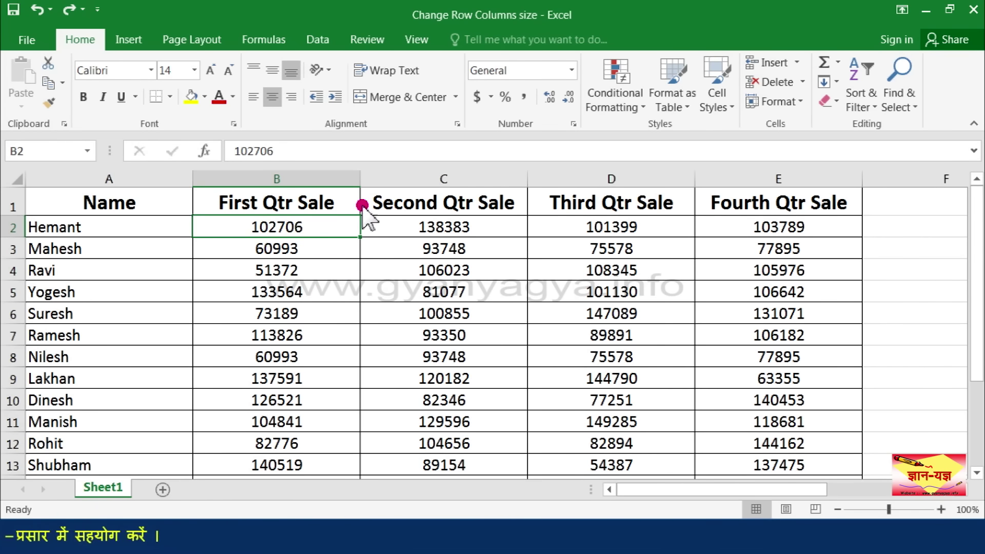
- AutoFit column B so it just fits 'First Qtr Sale'
double_click(361, 178)
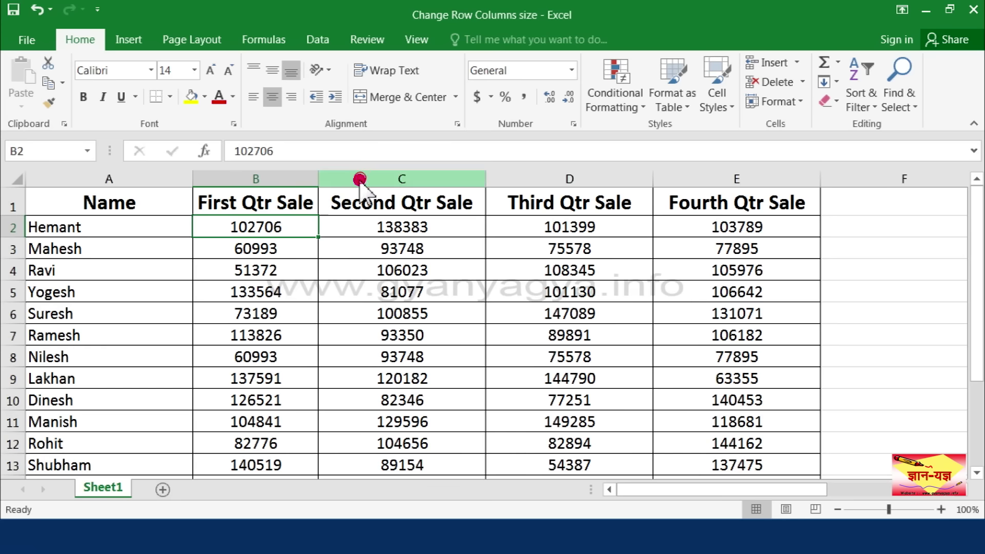